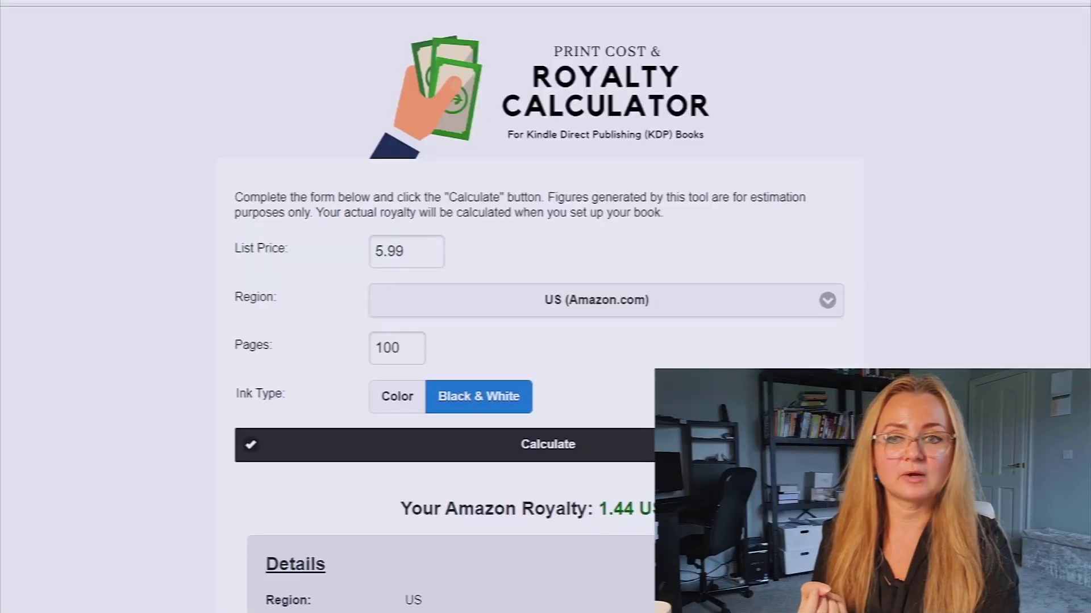
Switch to Amazon and examine the titles, prices and ratings in the results for color dot coloring books for toddlers
{"action": "key", "text": "alt+Tab"}
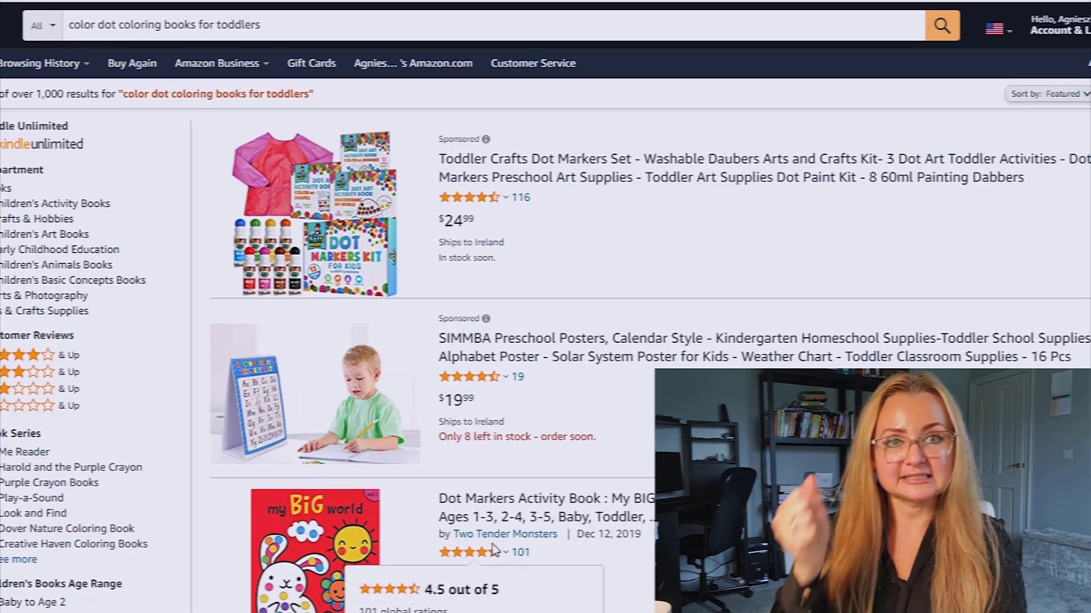
{"action": "scroll", "coordinate": [491, 554], "scroll_direction": "down", "scroll_amount": 3}
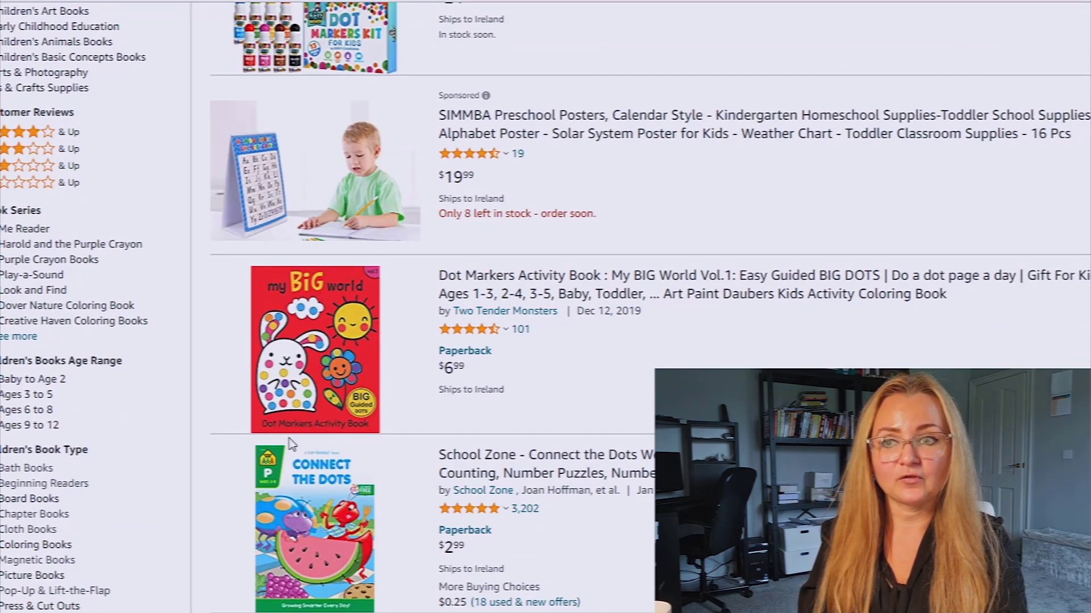
{"action": "scroll", "coordinate": [426, 523], "scroll_direction": "down", "scroll_amount": 10}
{"action": "scroll", "coordinate": [426, 523], "scroll_direction": "down", "scroll_amount": 3}
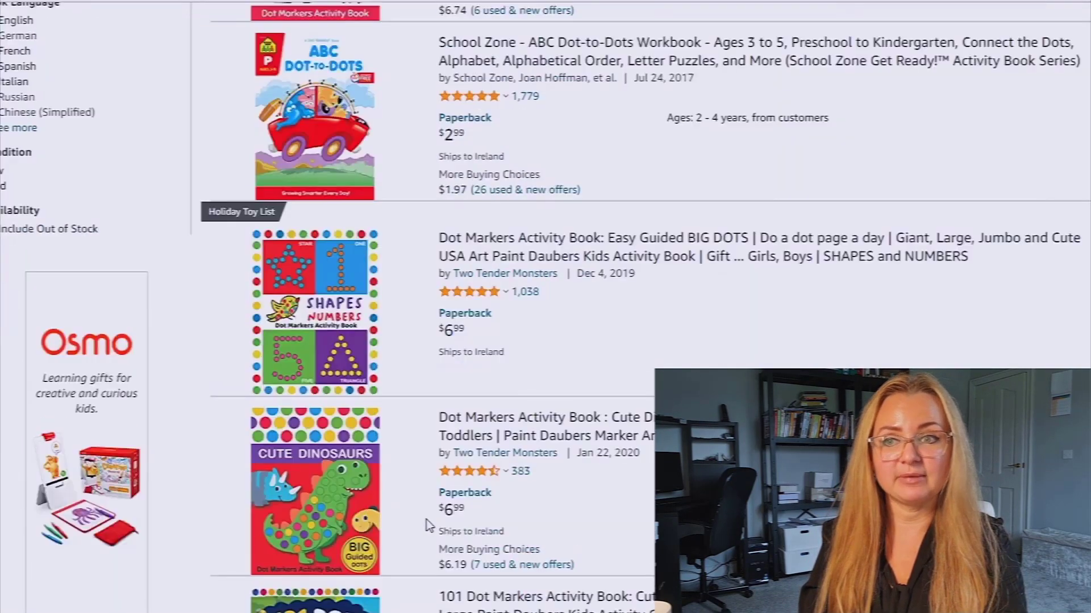
{"action": "scroll", "coordinate": [420, 499], "scroll_direction": "up", "scroll_amount": 2}
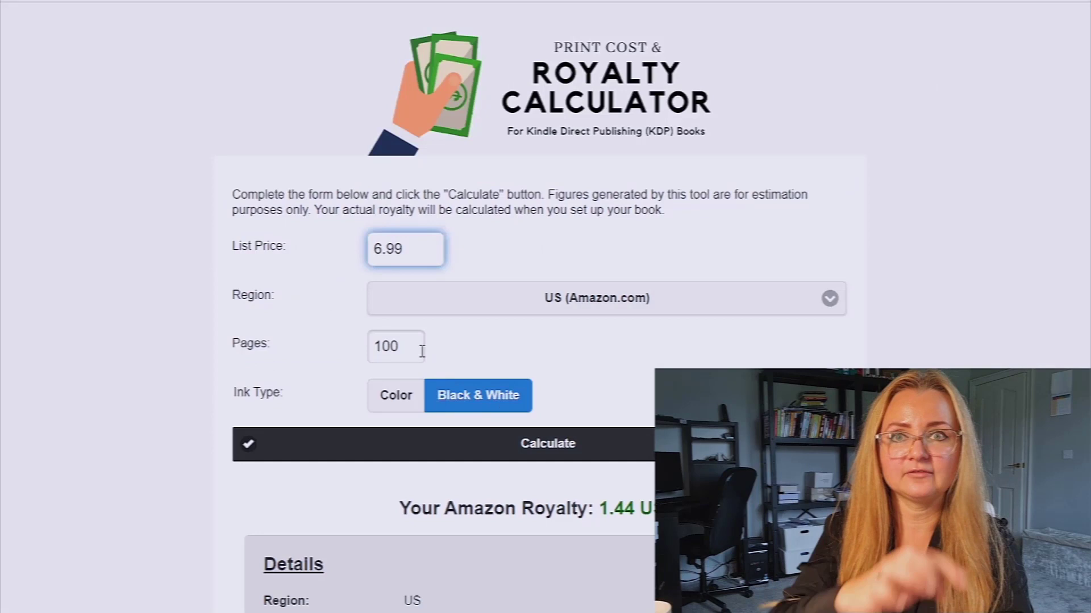
Set the page count to 109 and calculate the royalty at the 6.99 list price with black and white ink
{"action": "left_click", "coordinate": [410, 349]}
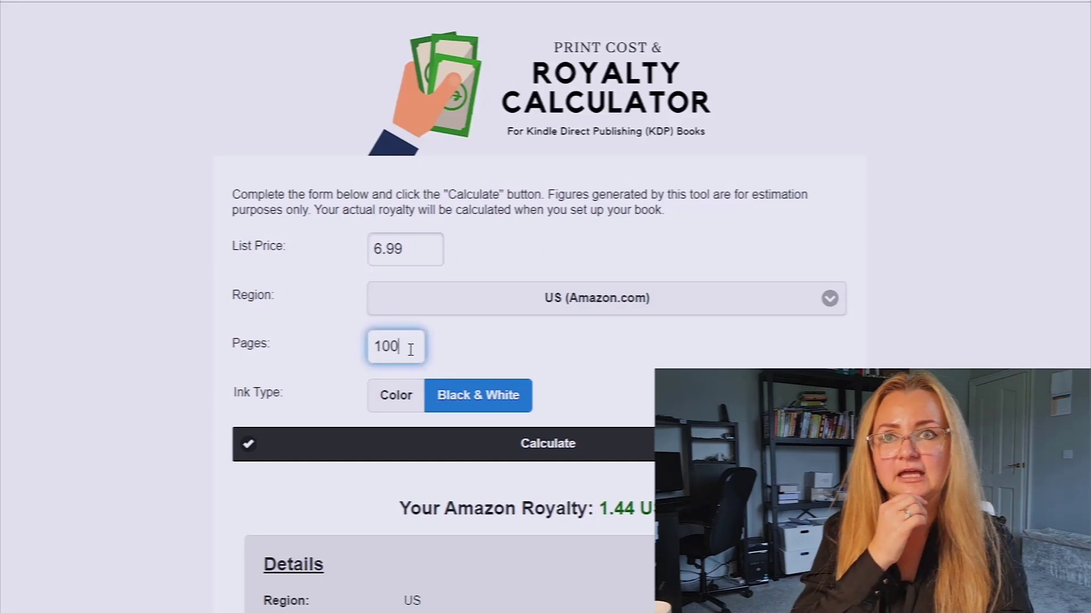
{"action": "key", "text": "BackSpace"}
{"action": "type", "text": "9"}
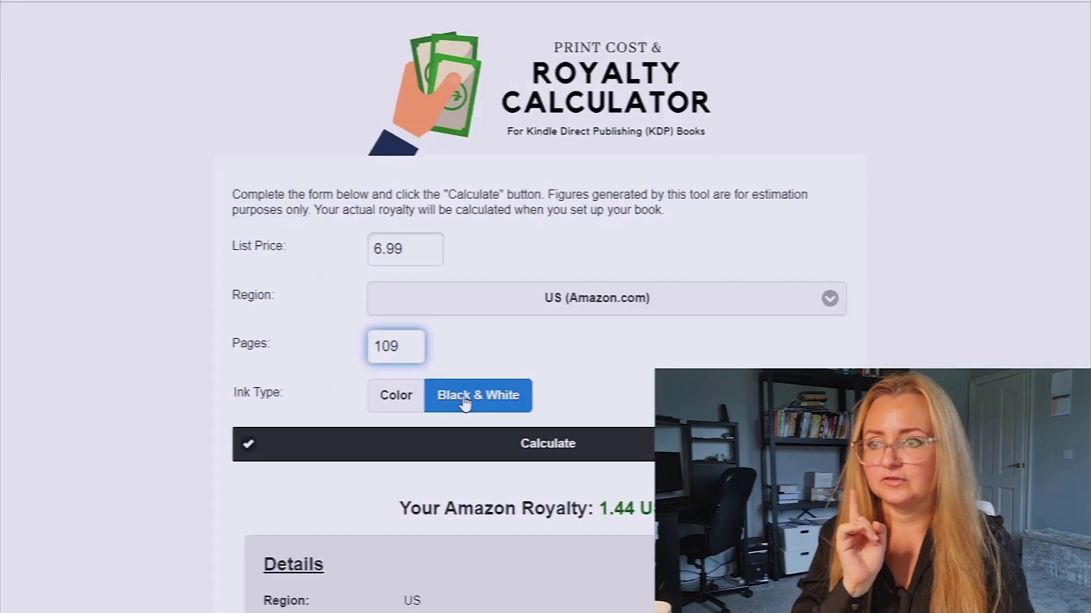
{"action": "left_click", "coordinate": [399, 404]}
{"action": "left_click", "coordinate": [516, 447]}
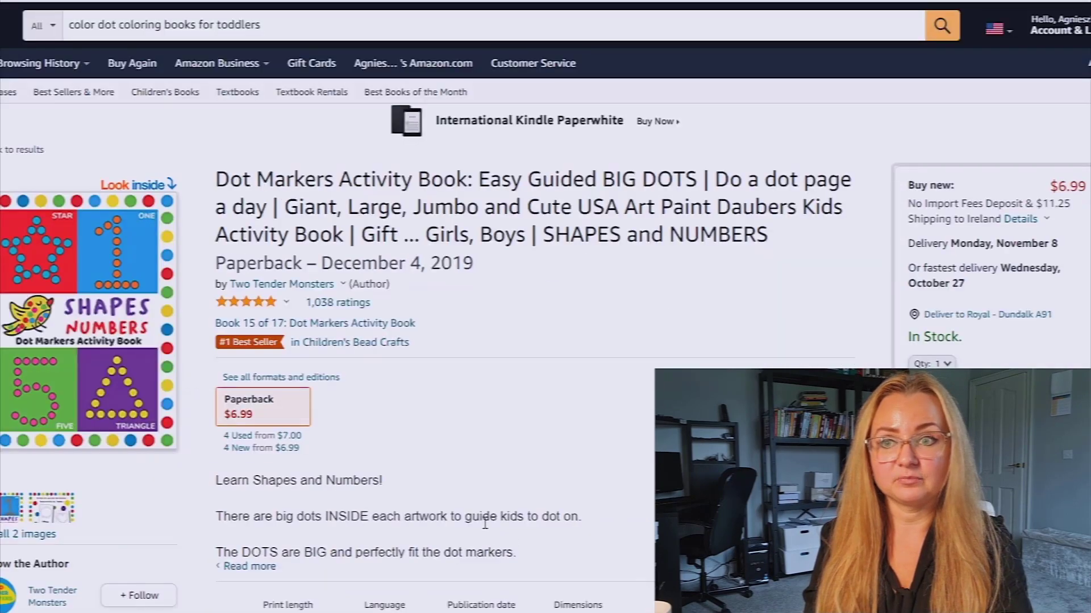
Look up the sales rank of the Shapes and Numbers dot markers book and calculate sales for BSR rank 3353
{"action": "scroll", "coordinate": [477, 522], "scroll_direction": "down", "scroll_amount": 15}
{"action": "scroll", "coordinate": [474, 532], "scroll_direction": "down", "scroll_amount": 10}
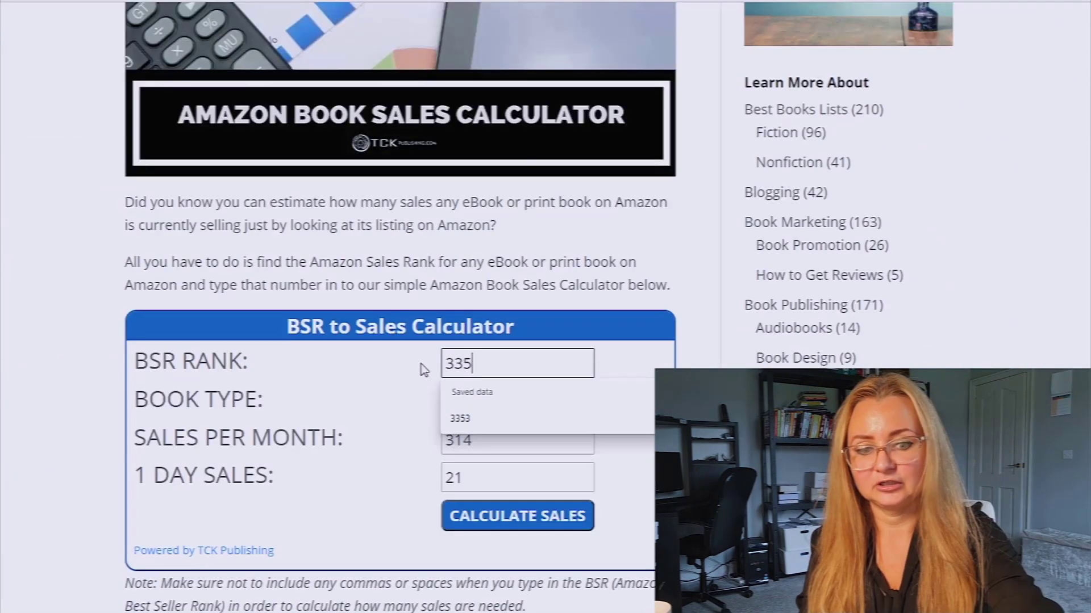
{"action": "type", "text": "3353"}
{"action": "left_click", "coordinate": [553, 526]}
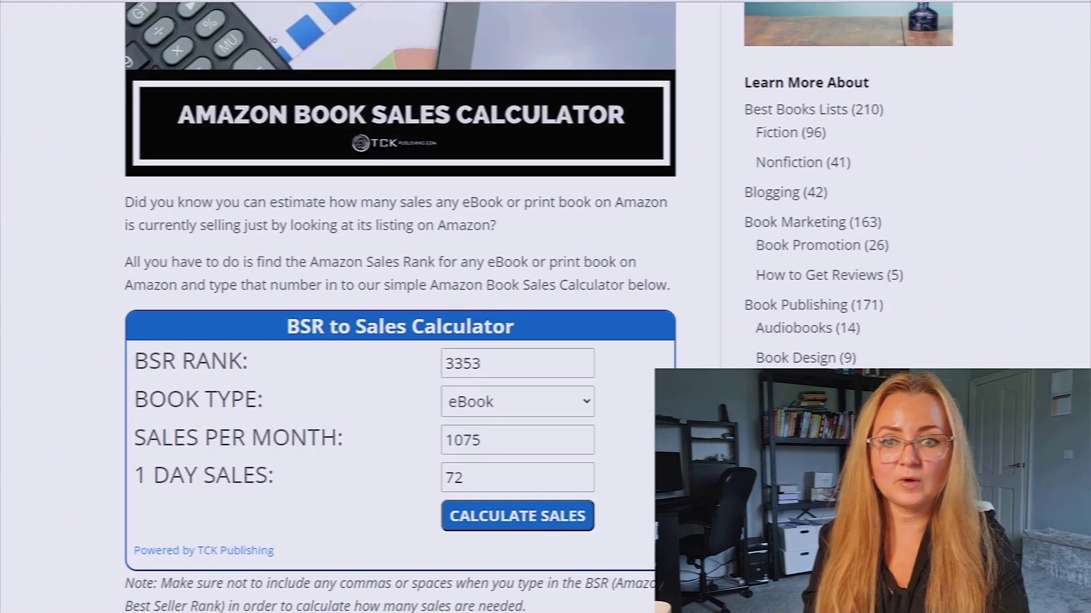
Switch to Calculator and multiply the monthly sales of 1075 by the 2.04 royalty per book
{"action": "key", "text": "alt+Tab"}
{"action": "left_click", "coordinate": [757, 401]}
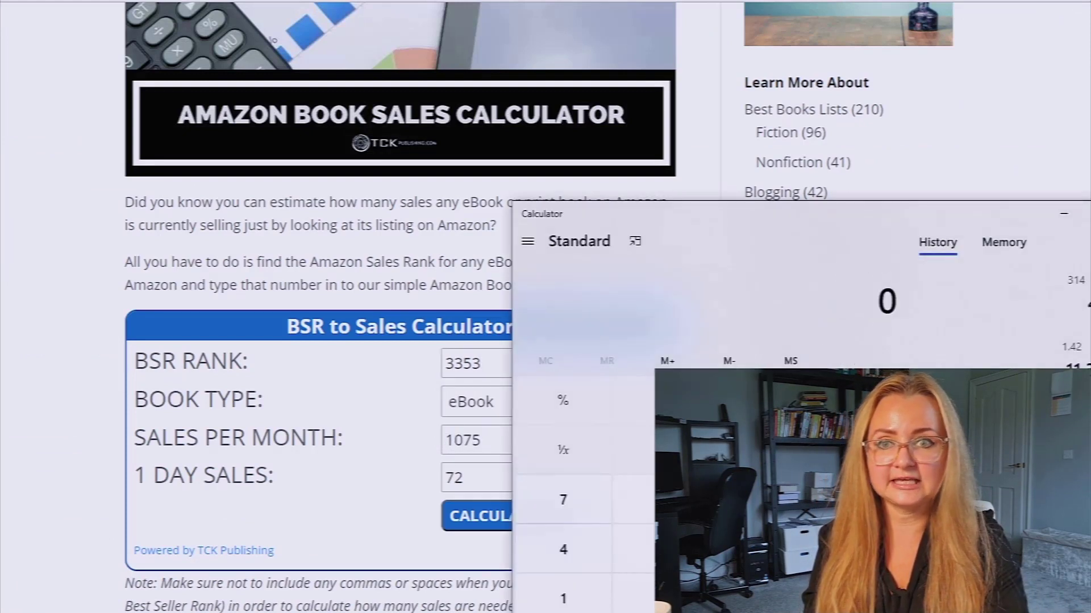
{"action": "left_click", "coordinate": [567, 609]}
{"action": "left_click", "coordinate": [634, 612]}
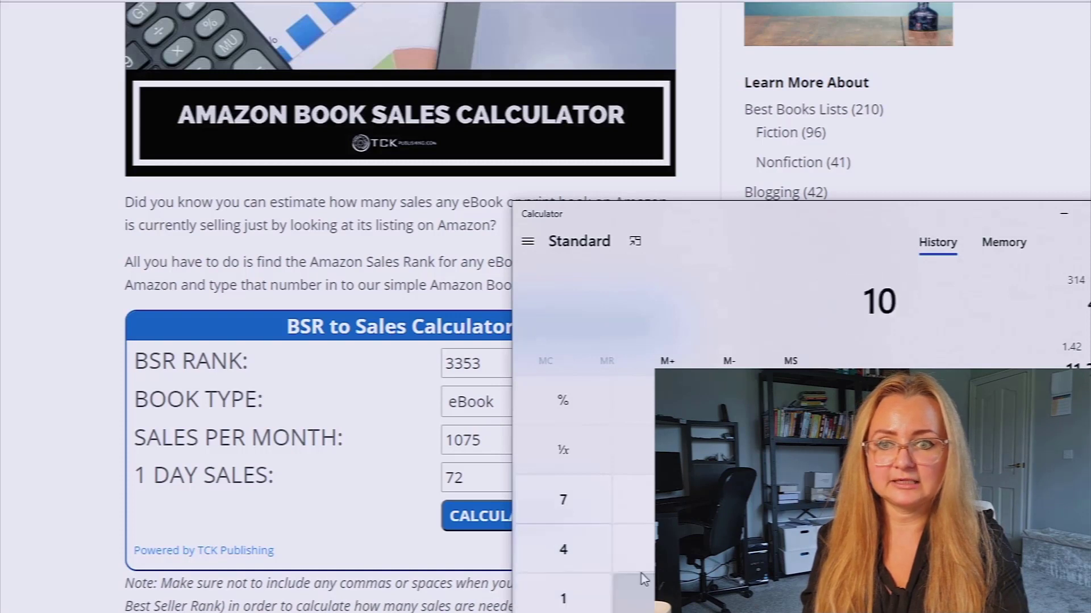
{"action": "left_click", "coordinate": [585, 506]}
{"action": "left_click", "coordinate": [659, 550]}
{"action": "left_click", "coordinate": [855, 499]}
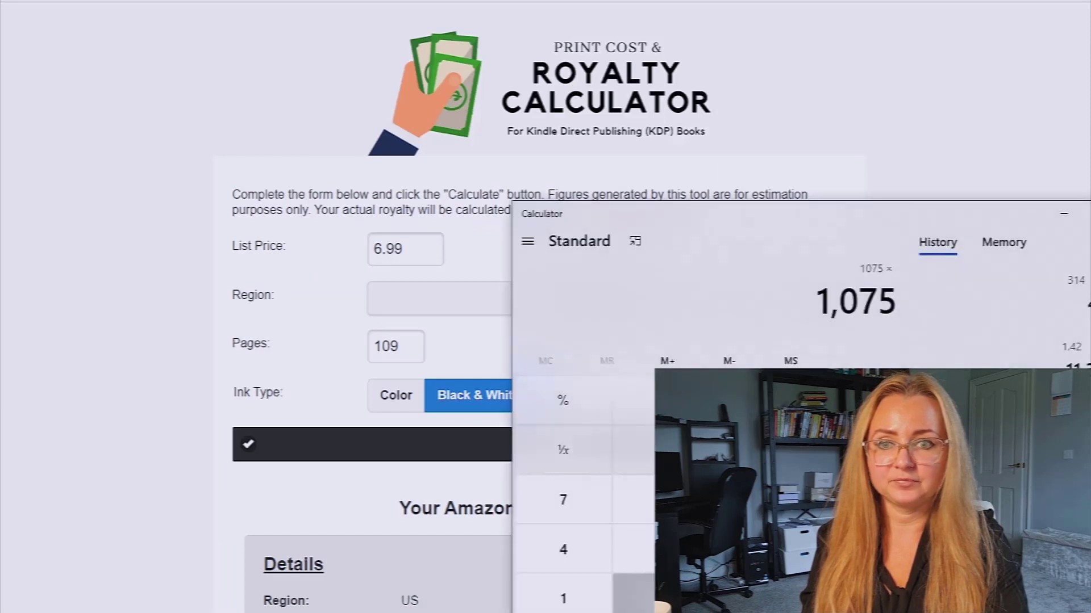
{"action": "type", "text": "2.0"}
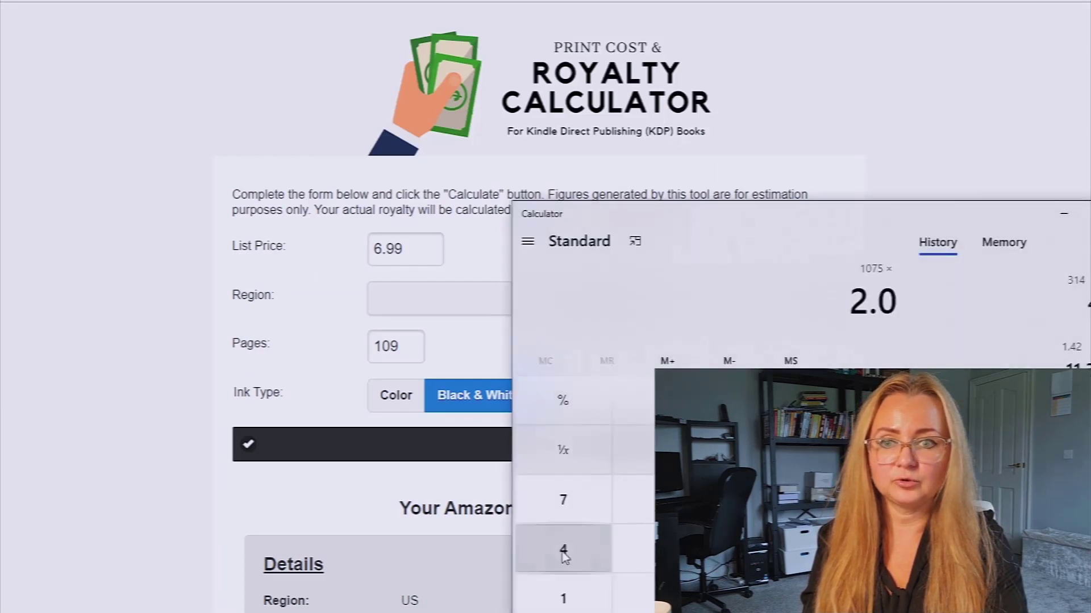
{"action": "left_click", "coordinate": [563, 550]}
{"action": "key", "text": "Return"}
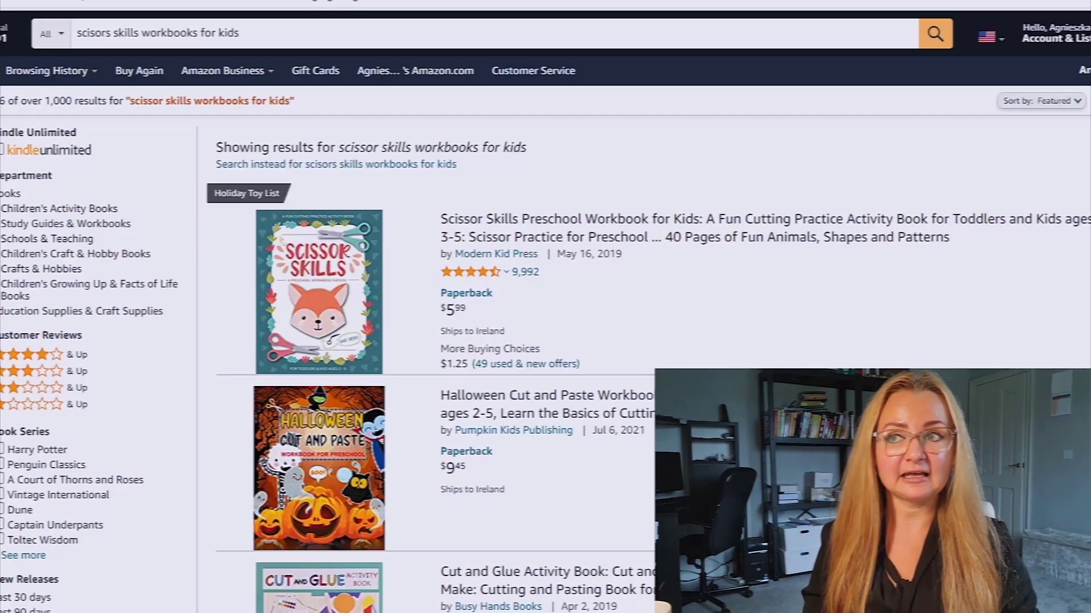
Browse the results for scissor skills workbooks for kids and calculate eBook sales for BSR rank 707
{"action": "scroll", "coordinate": [698, 347], "scroll_direction": "down", "scroll_amount": 10}
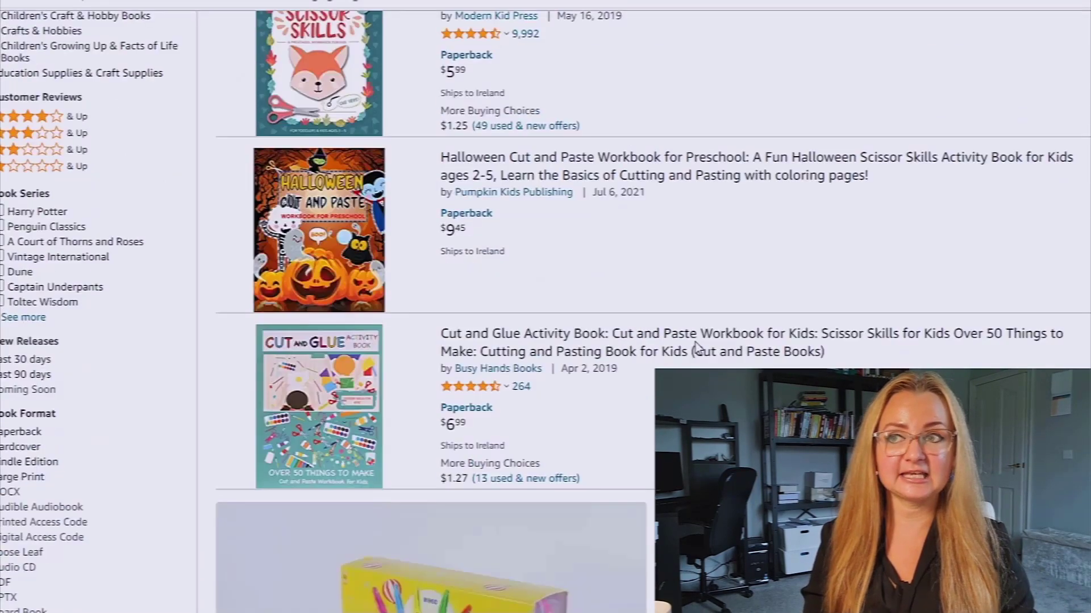
{"action": "scroll", "coordinate": [697, 276], "scroll_direction": "up", "scroll_amount": 6}
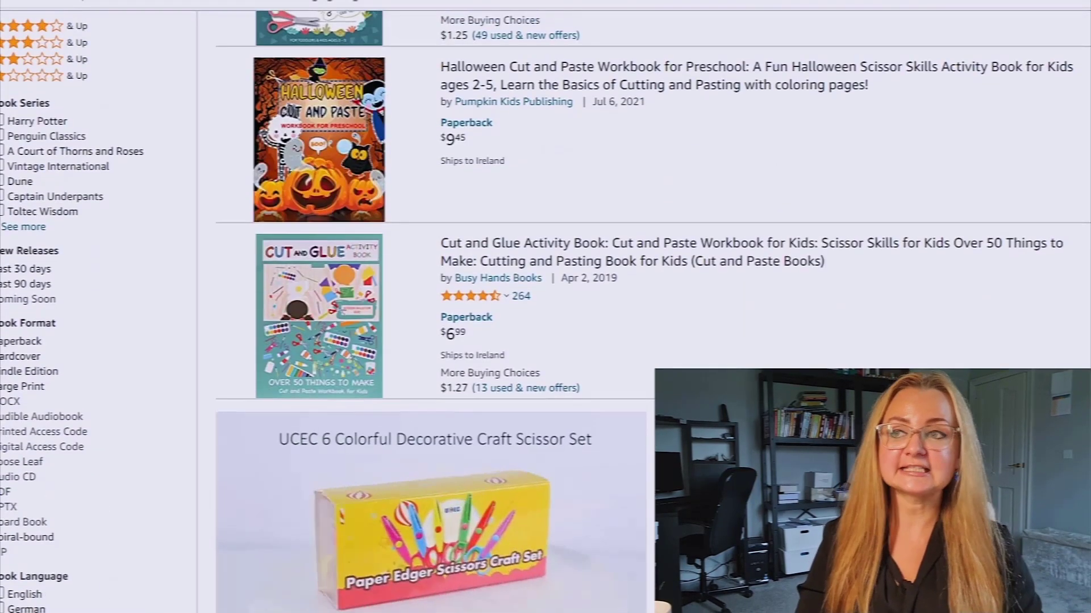
{"action": "scroll", "coordinate": [652, 312], "scroll_direction": "down", "scroll_amount": 15}
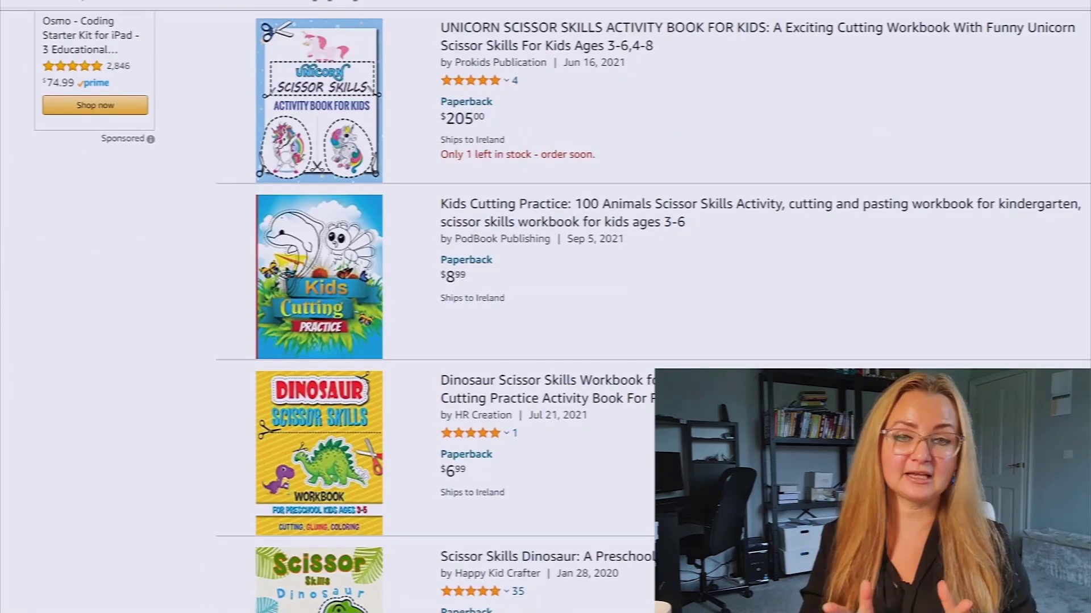
{"action": "scroll", "coordinate": [652, 312], "scroll_direction": "up", "scroll_amount": 5}
{"action": "scroll", "coordinate": [652, 312], "scroll_direction": "up", "scroll_amount": 15}
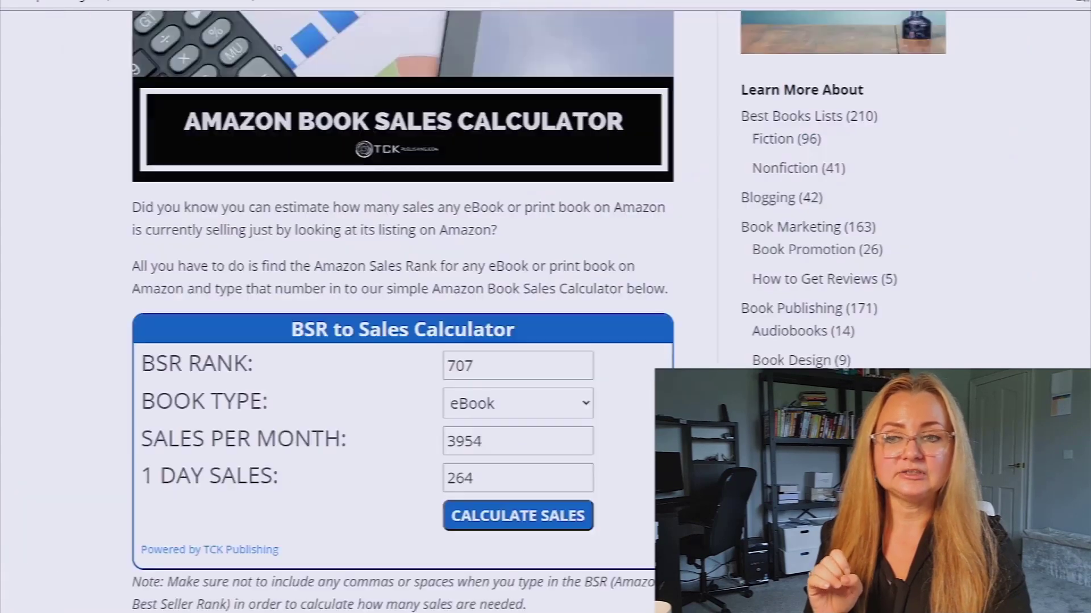
{"action": "left_click", "coordinate": [530, 518]}
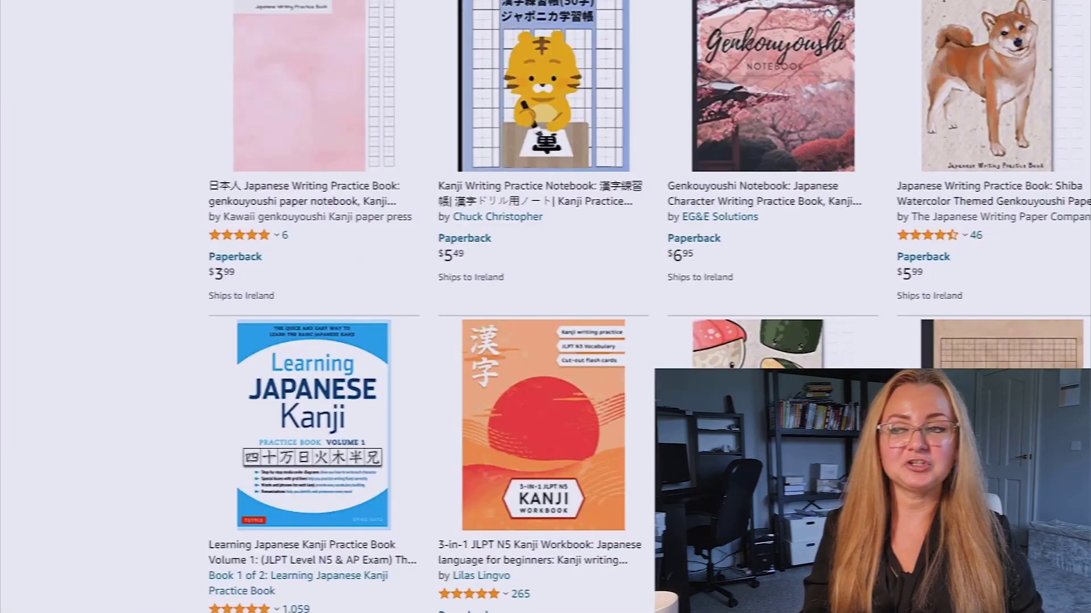
Review the Japanese writing practice book results, focusing on Learning Japanese Kanji Practice Book Volume 1
{"action": "scroll", "coordinate": [266, 340], "scroll_direction": "up", "scroll_amount": 20}
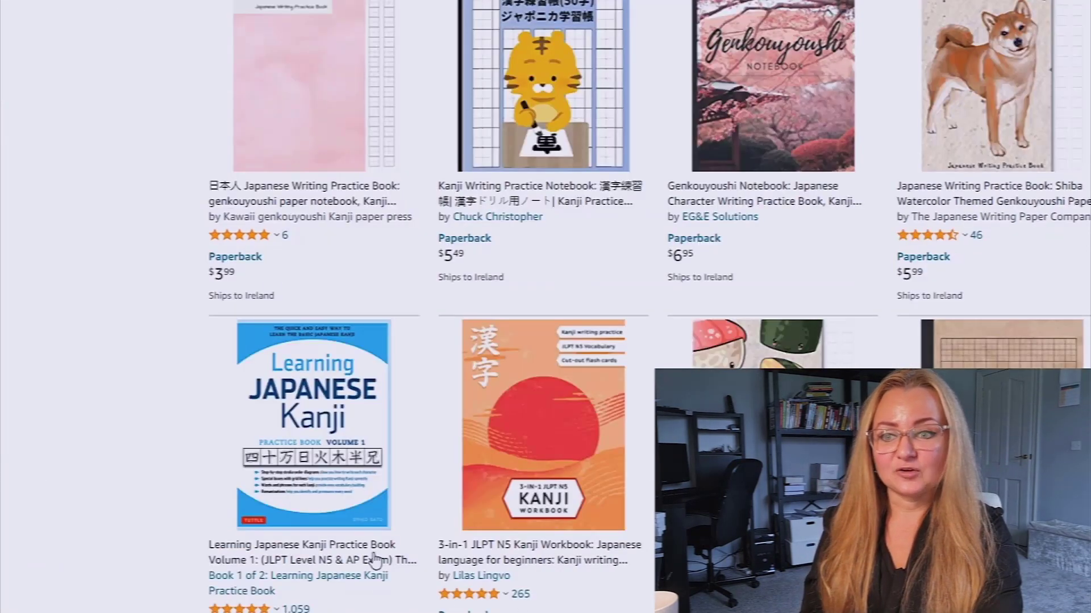
{"action": "right_click", "coordinate": [281, 550]}
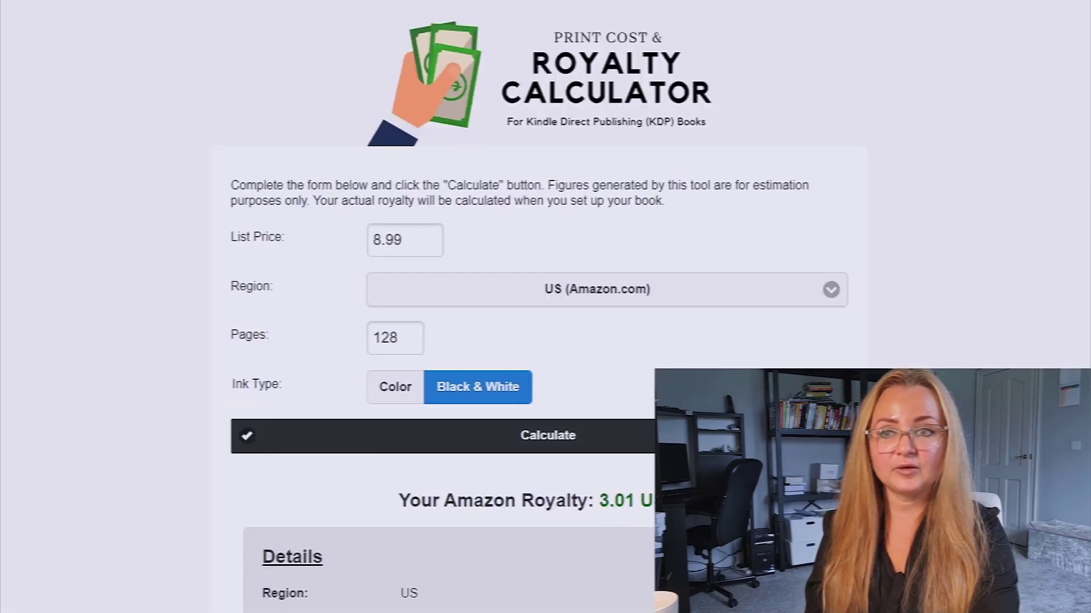
{"action": "key", "text": "alt+Tab"}
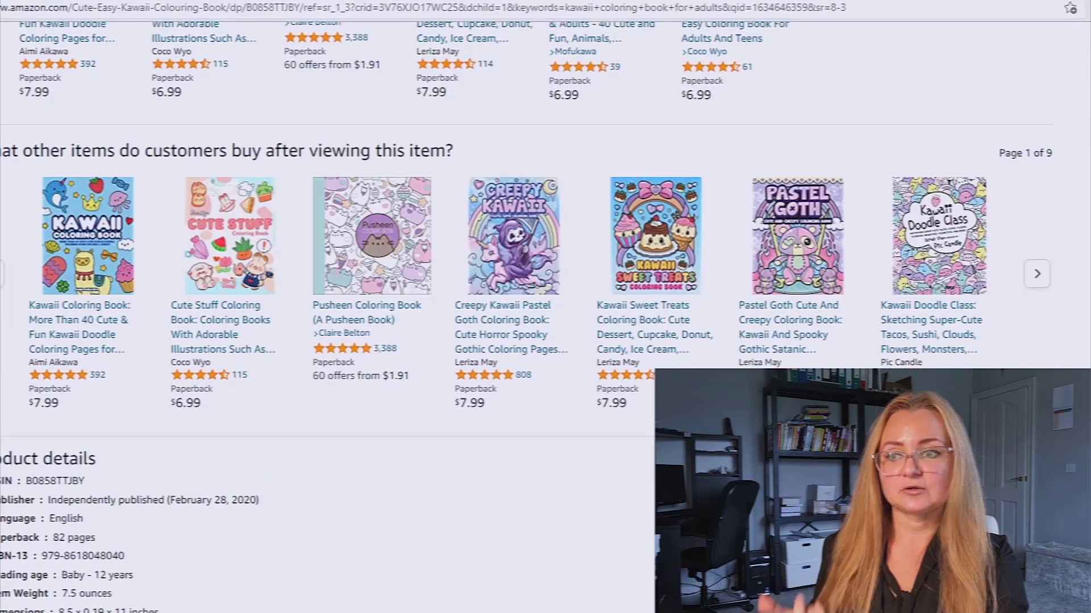
Review the product page of the Cute and Easy Kawaii Colouring Book from its details back to the title and price
{"action": "scroll", "coordinate": [527, 284], "scroll_direction": "up", "scroll_amount": 4}
{"action": "scroll", "coordinate": [527, 284], "scroll_direction": "up", "scroll_amount": 15}
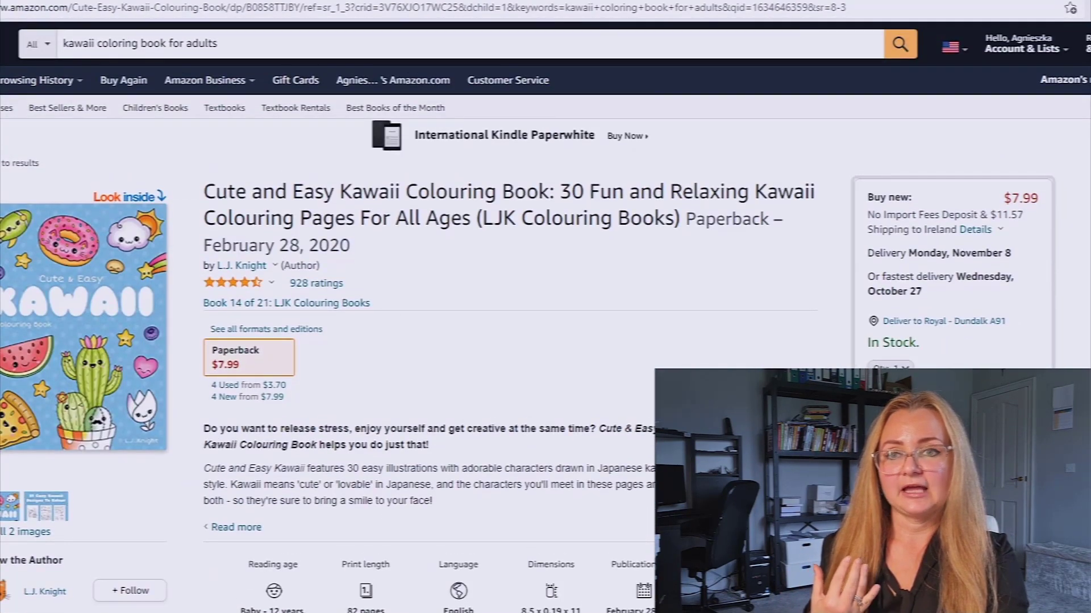
{"action": "left_click", "coordinate": [807, 1]}
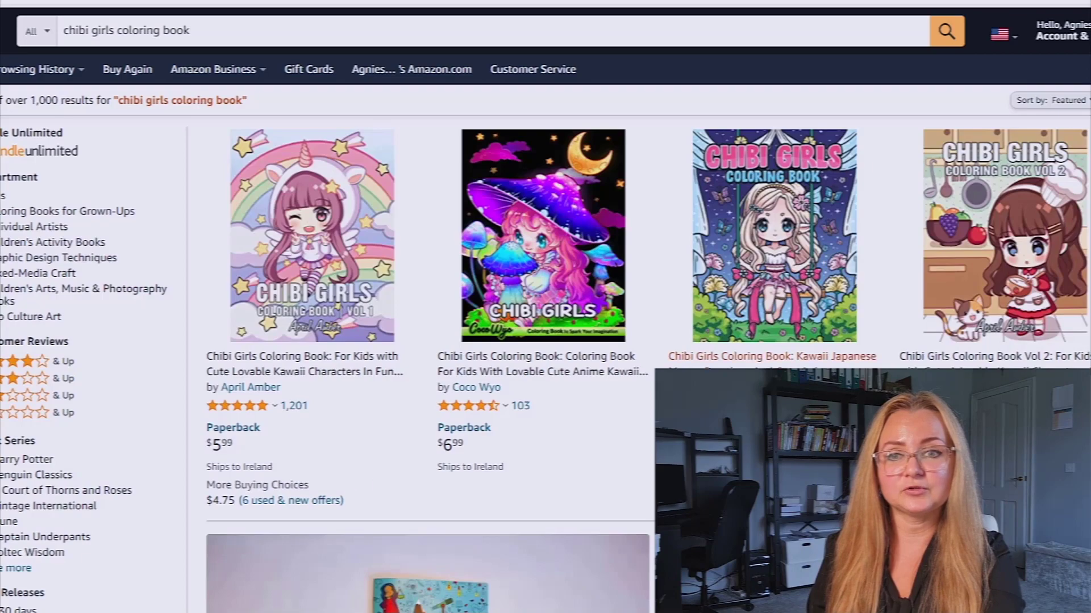
Browse the chibi girls coloring book results and open the $5.99 Vol 1 listing with Calculator alongside
{"action": "scroll", "coordinate": [536, 446], "scroll_direction": "down", "scroll_amount": 2}
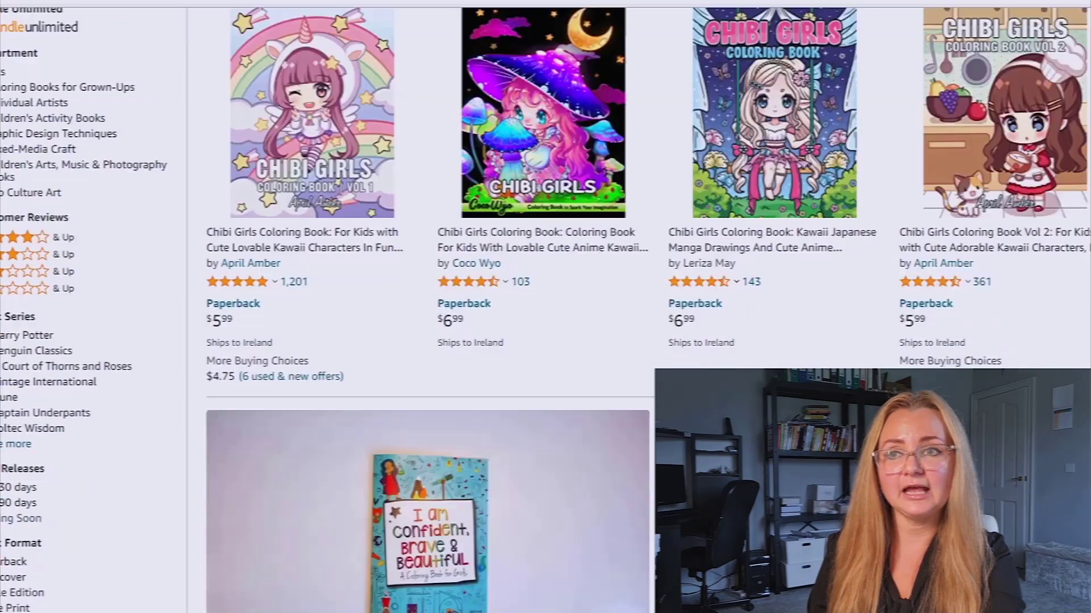
{"action": "scroll", "coordinate": [426, 307], "scroll_direction": "down", "scroll_amount": 10}
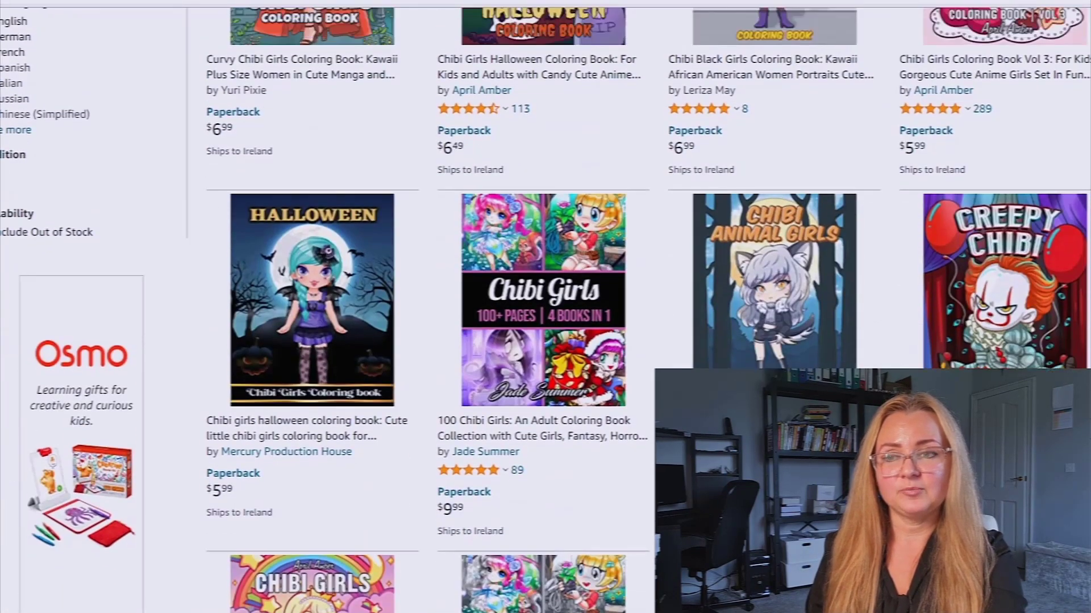
{"action": "scroll", "coordinate": [343, 227], "scroll_direction": "up", "scroll_amount": 12}
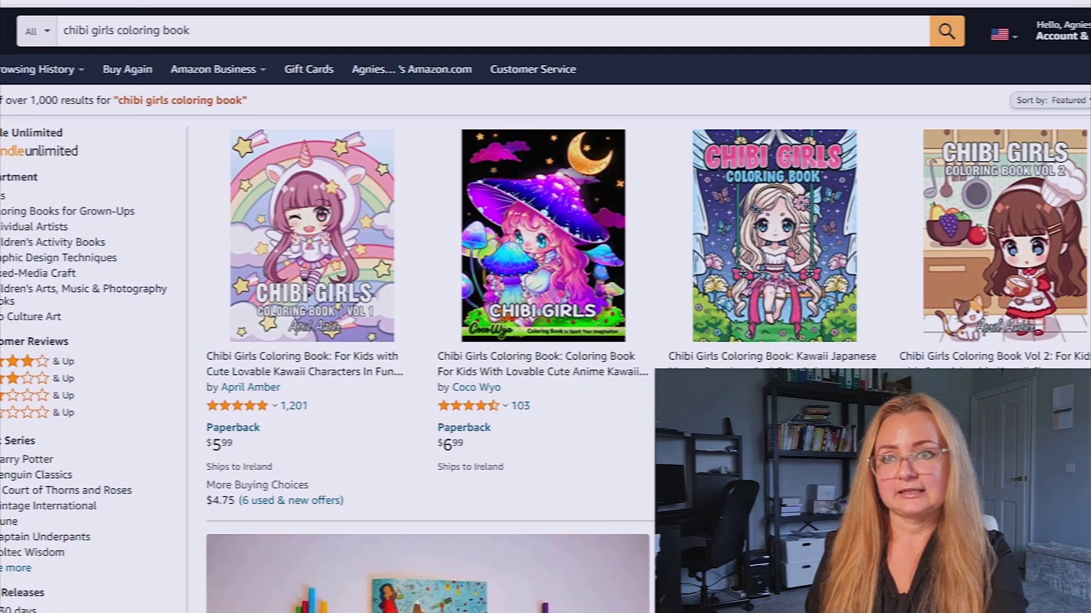
{"action": "left_click", "coordinate": [302, 356]}
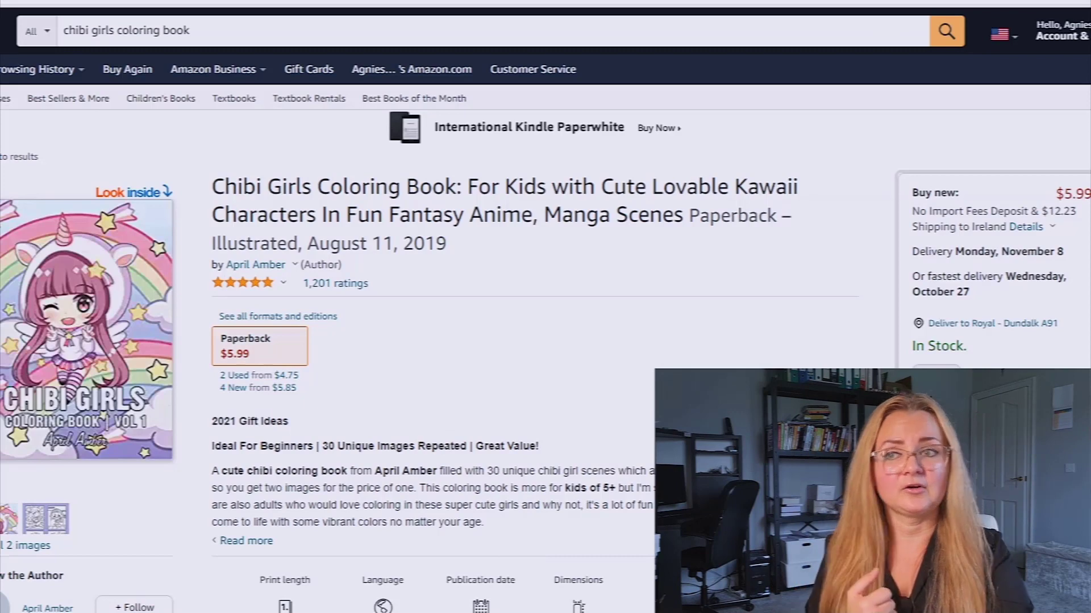
{"action": "key", "text": "alt+Tab"}
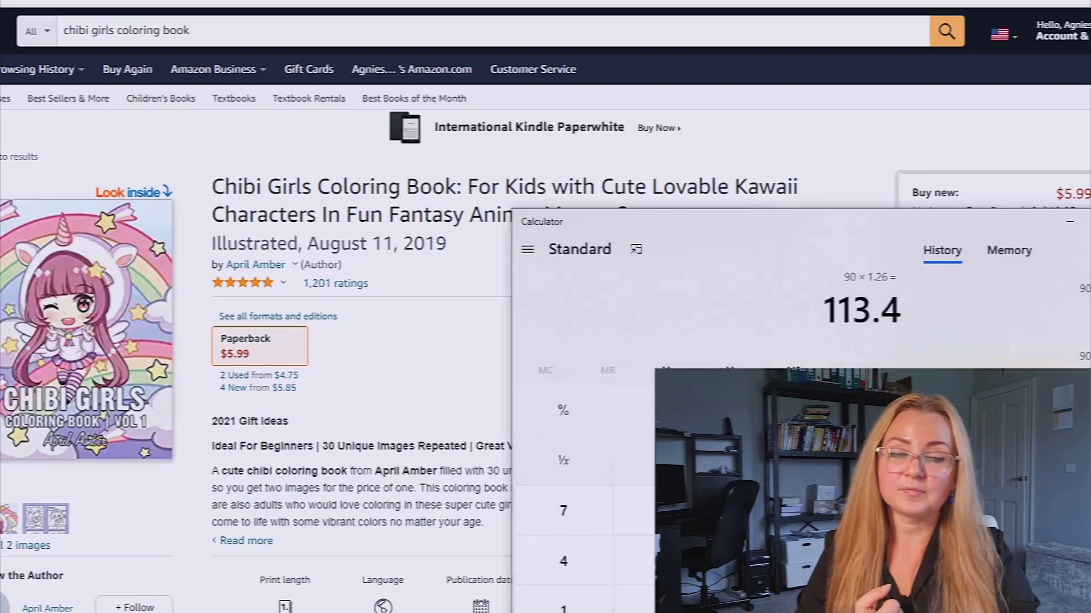
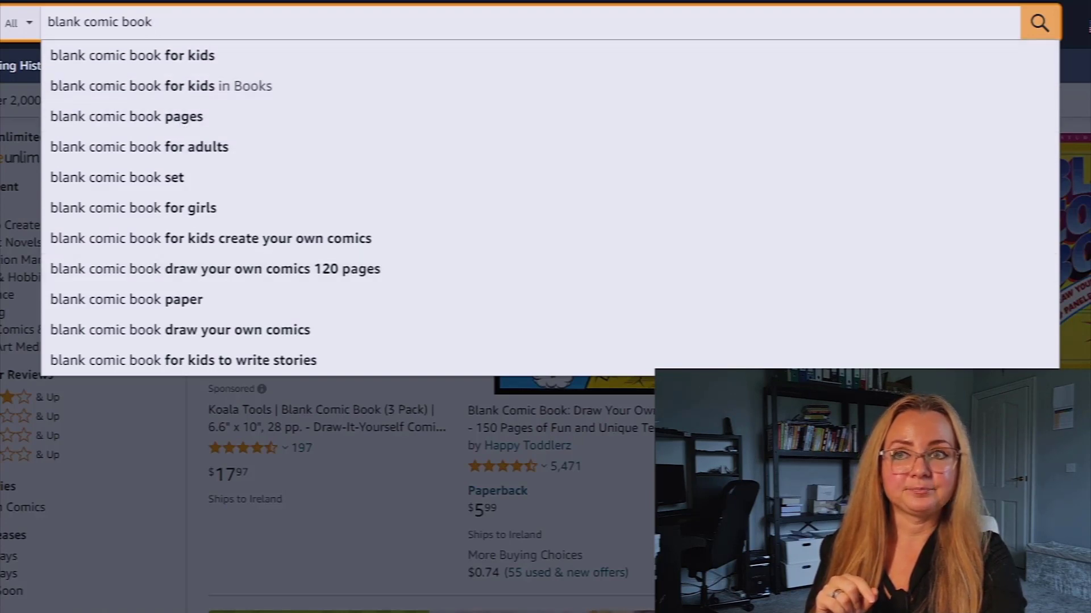
Search Amazon for blank comic book
{"action": "key", "text": "Return"}
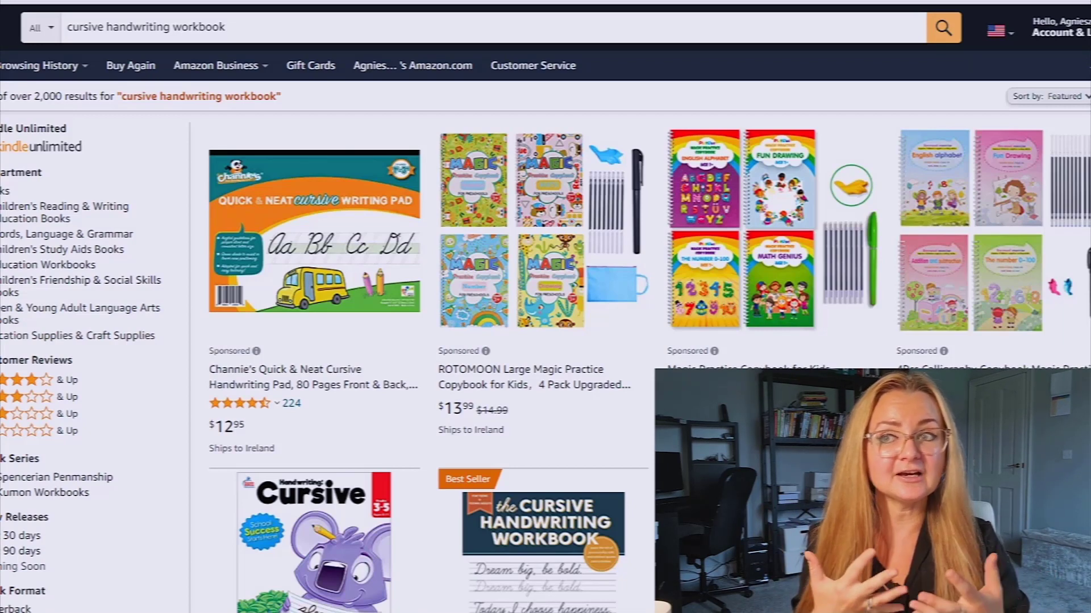
Review the related phrases and search volumes for cursive handwriting workbook in the Magnet keyword research tool
{"action": "left_click", "coordinate": [237, 23]}
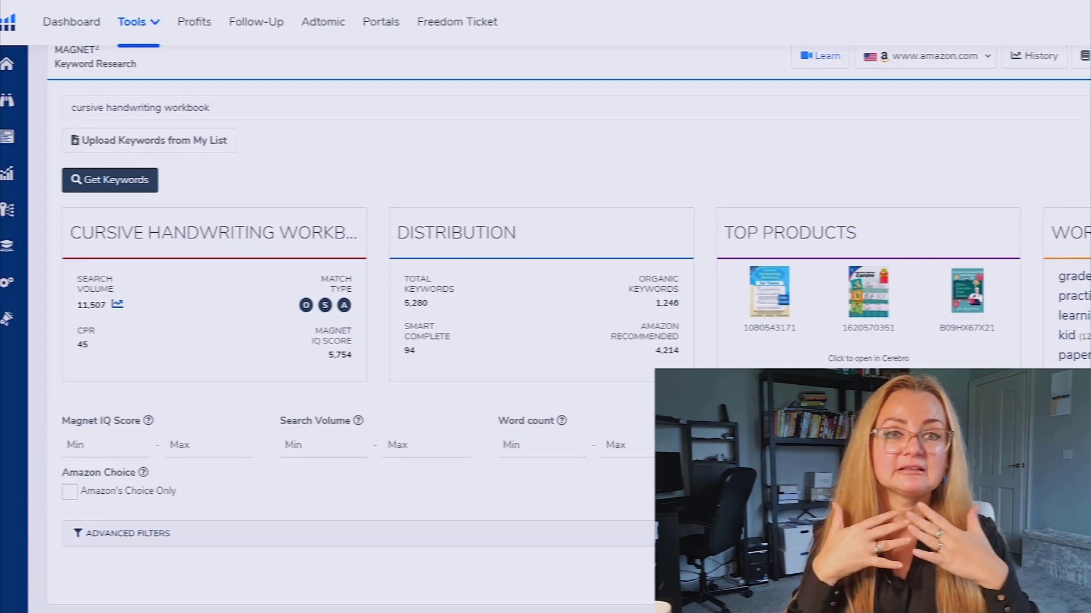
{"action": "scroll", "coordinate": [341, 342], "scroll_direction": "down", "scroll_amount": 5}
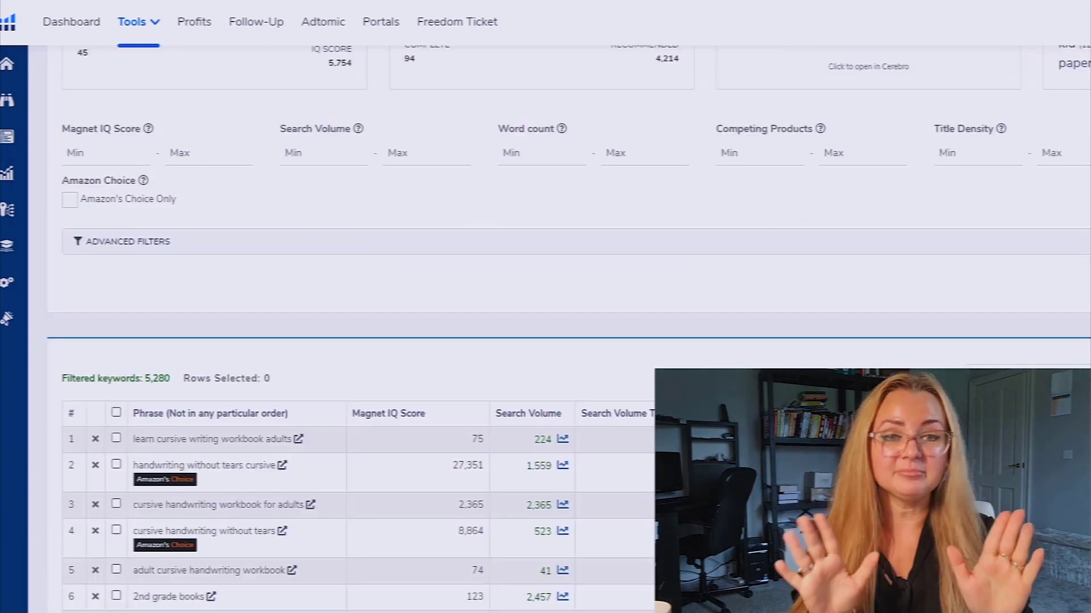